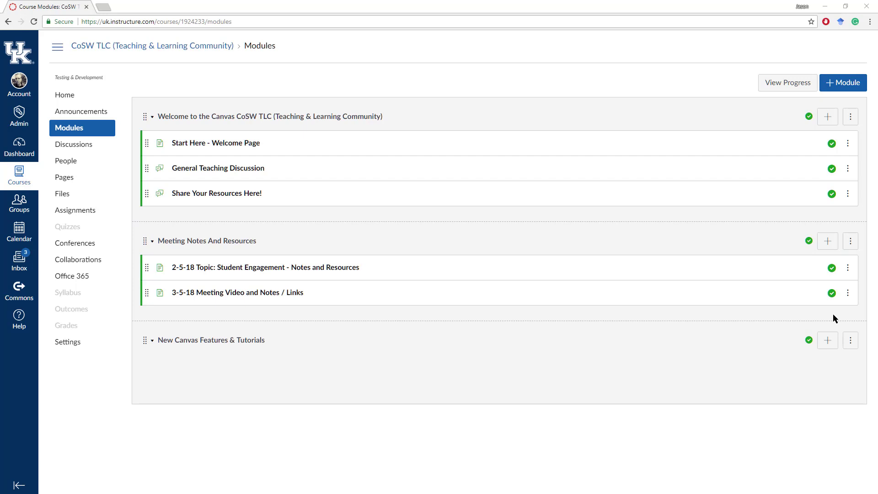
- Create an assignment item titled 'New Turnitin Test' in the New Canvas Features & Tutorials module
{"action": "left_click", "coordinate": [829, 341]}
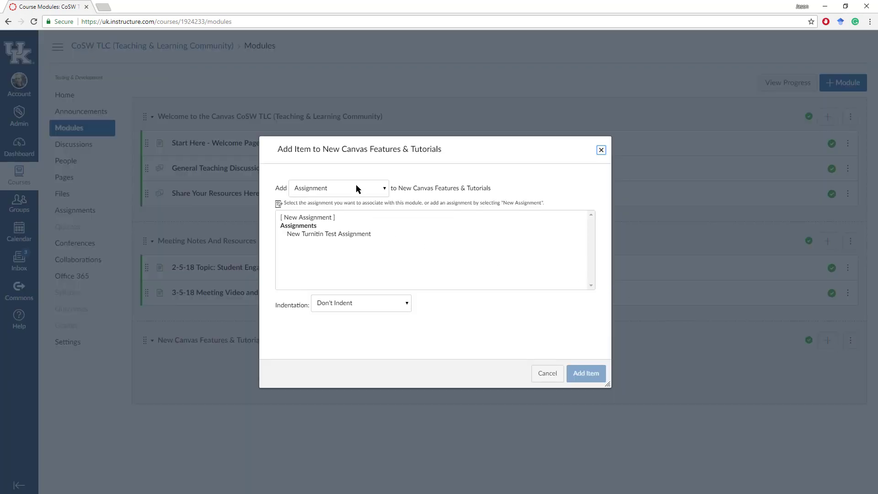
{"action": "left_click", "coordinate": [324, 220]}
{"action": "left_click", "coordinate": [359, 307]}
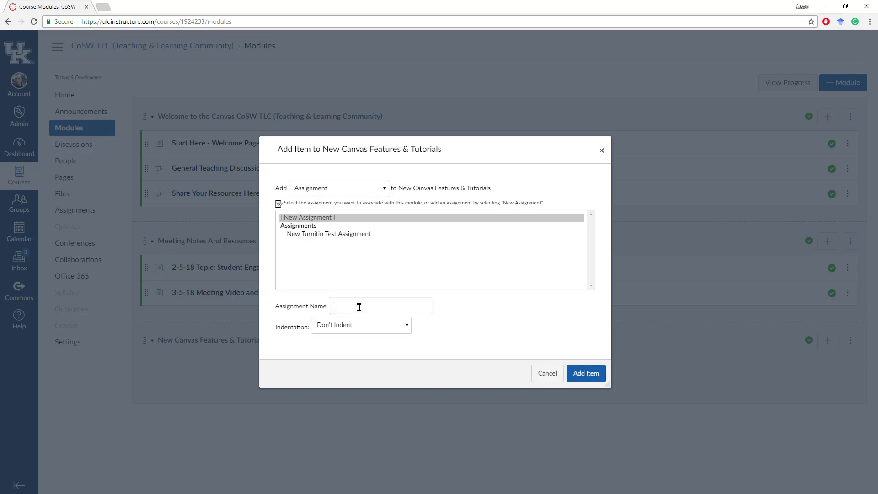
{"action": "type", "text": "New Turnitin Test"}
{"action": "key", "text": "Return"}
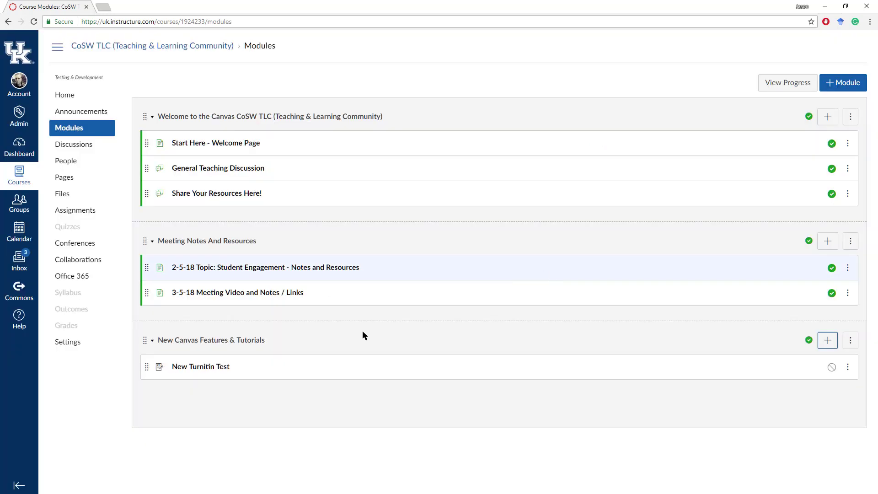
- Edit New Turnitin Test and paste in the description inviting students to test Turnitin
{"action": "left_click", "coordinate": [206, 368]}
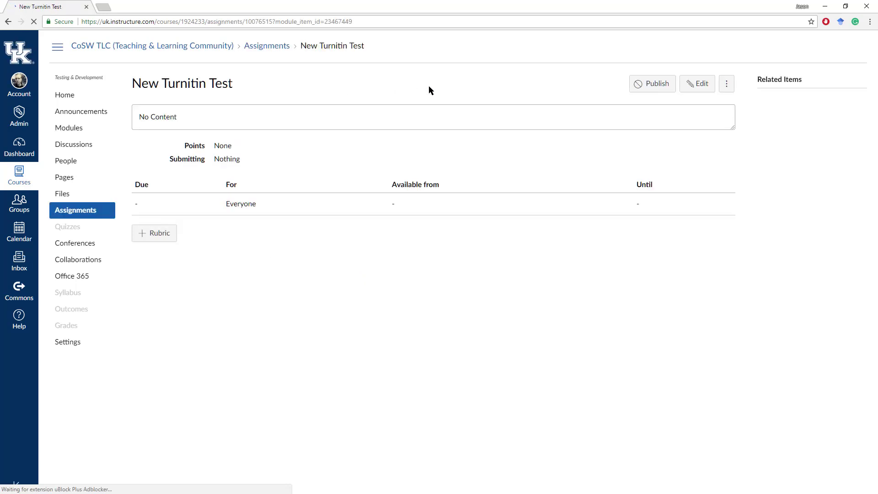
{"action": "left_click", "coordinate": [697, 84]}
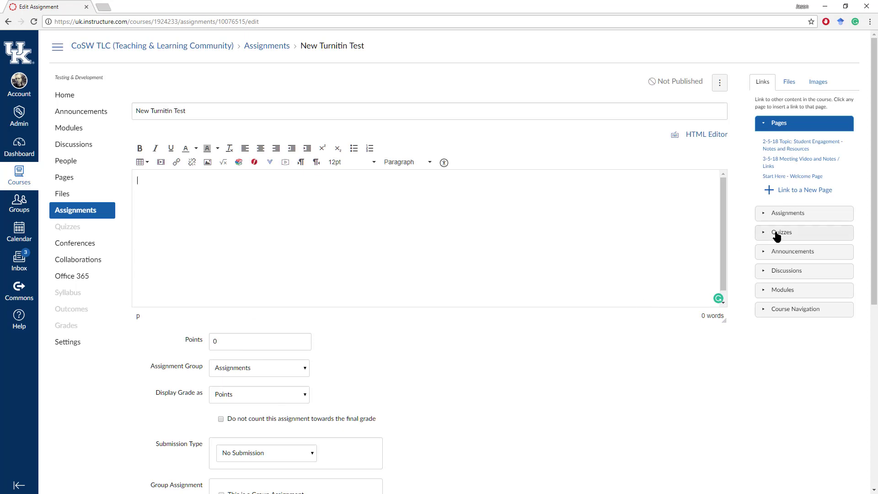
{"action": "left_click_drag", "start_coordinate": [870, 223], "coordinate": [871, 254]}
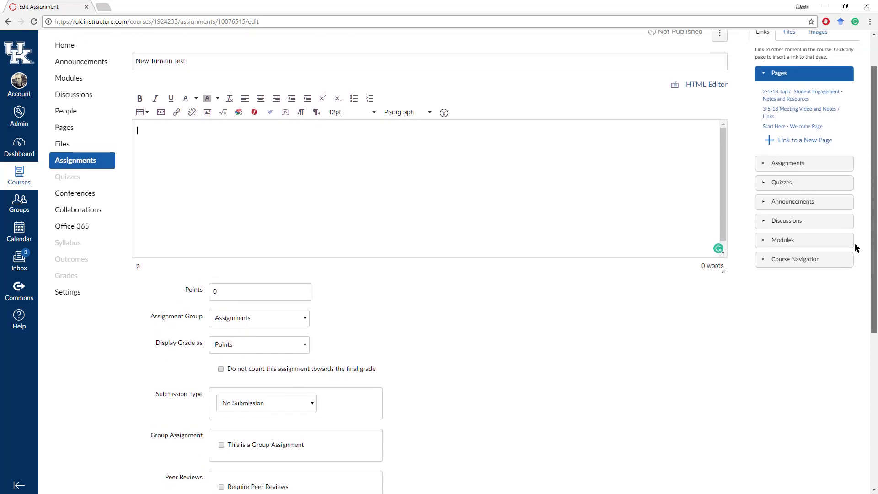
{"action": "type", "text": "Feel free to use this Turnitin Test assignment to see what a student view would look like using the new integrated Turnitin feature in Canvas. Submit below and hit me with your best plagiarism!"}
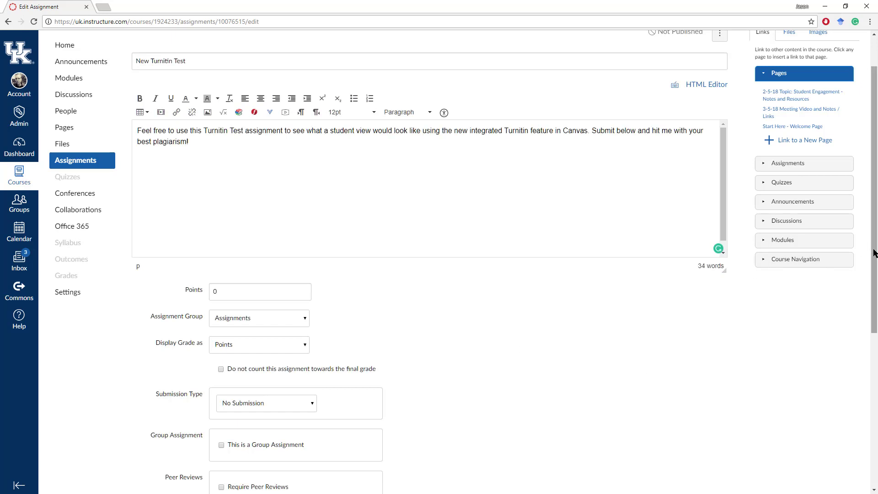
- Set the submission type to Online with File Uploads allowed
{"action": "scroll", "coordinate": [872, 250], "scroll_direction": "down", "scroll_amount": 3}
{"action": "left_click", "coordinate": [314, 271]}
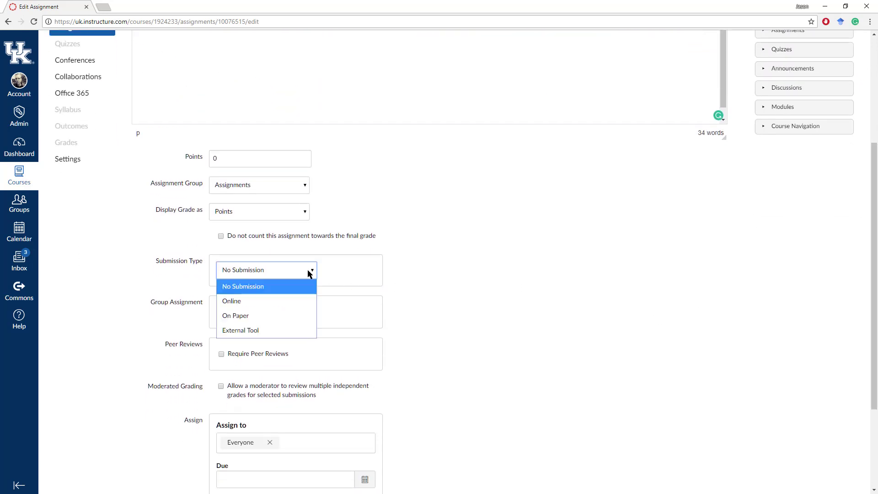
{"action": "left_click", "coordinate": [291, 301]}
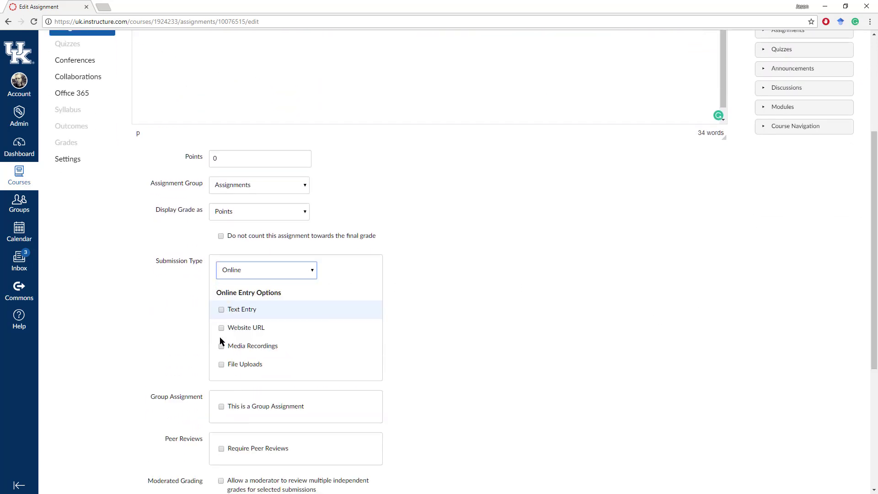
{"action": "left_click", "coordinate": [222, 364]}
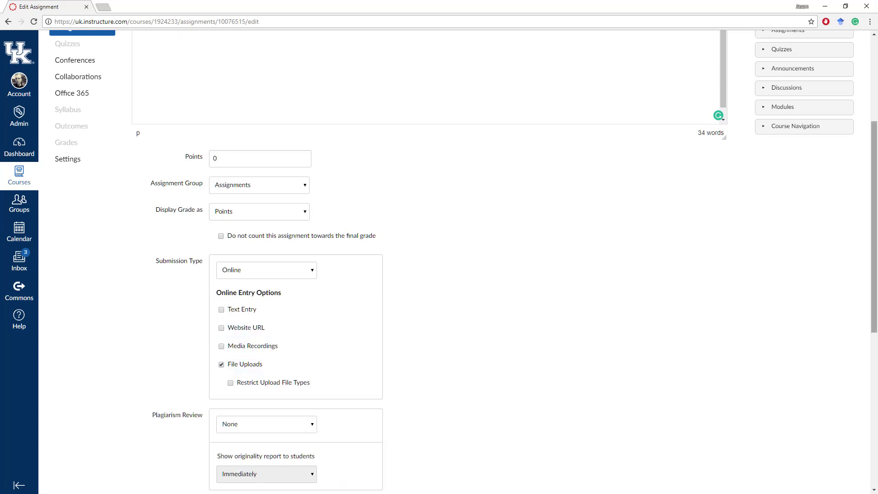
{"action": "left_click_drag", "start_coordinate": [872, 228], "coordinate": [871, 343]}
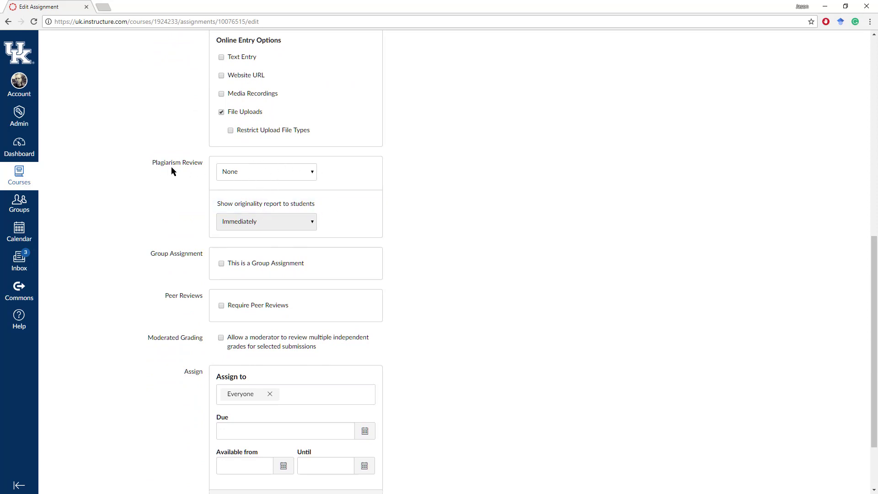
{"action": "left_click", "coordinate": [308, 172]}
- Choose Turnitin for plagiarism review and store submissions in the Standard paper repository
{"action": "left_click", "coordinate": [296, 202]}
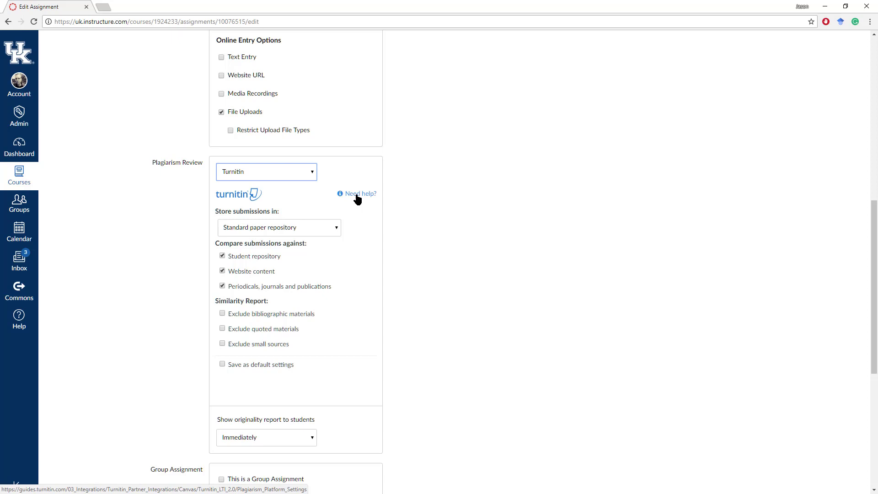
{"action": "left_click", "coordinate": [337, 228]}
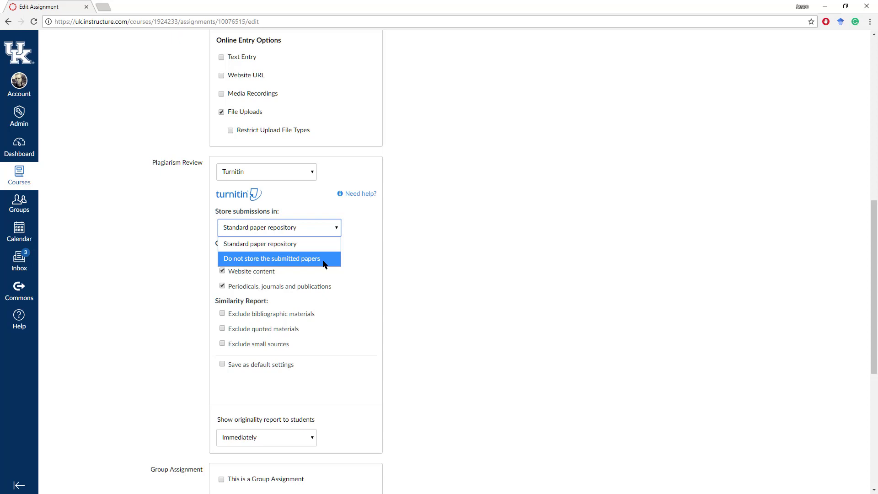
{"action": "left_click", "coordinate": [362, 232]}
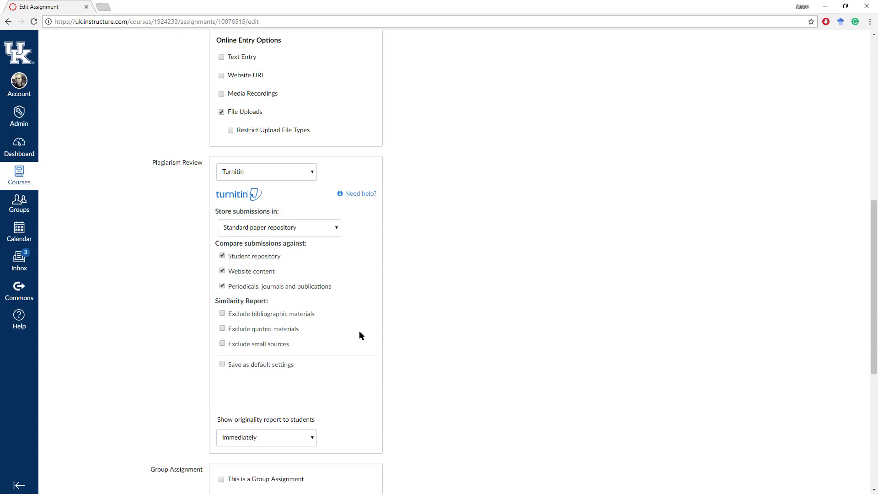
{"action": "scroll", "coordinate": [875, 264], "scroll_direction": "down", "scroll_amount": 2}
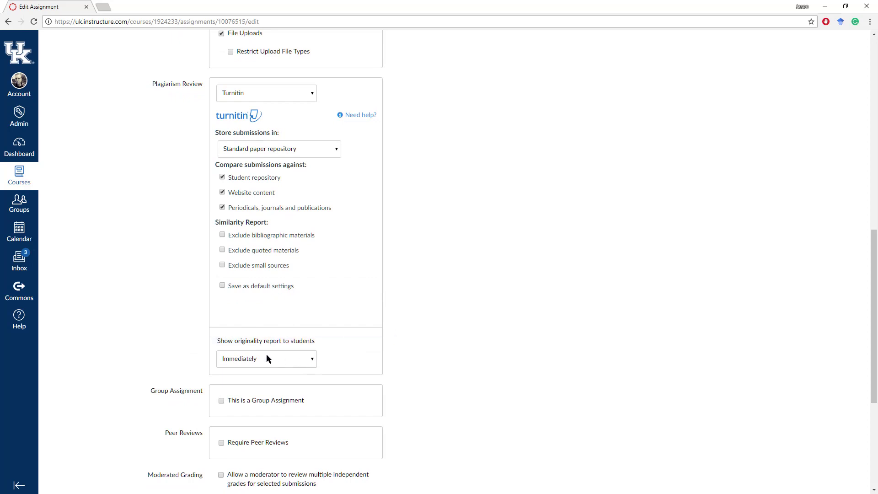
{"action": "left_click", "coordinate": [311, 360]}
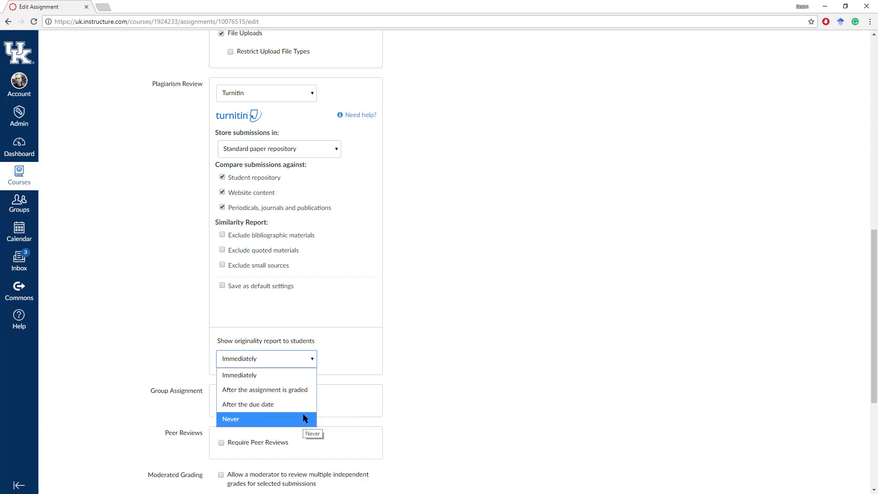
{"action": "left_click", "coordinate": [424, 344]}
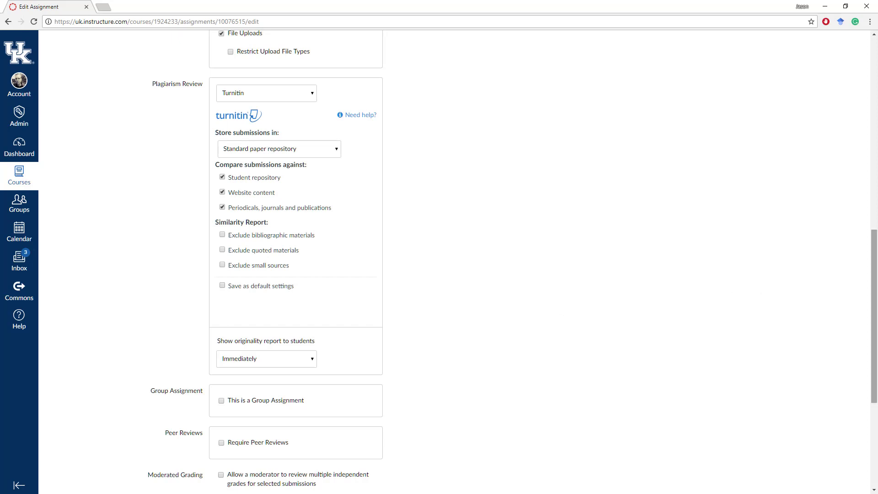
{"action": "mouse_move", "coordinate": [875, 273]}
{"action": "left_mouse_down"}
{"action": "mouse_move", "coordinate": [876, 330]}
{"action": "mouse_move", "coordinate": [876, 260]}
{"action": "left_mouse_up"}
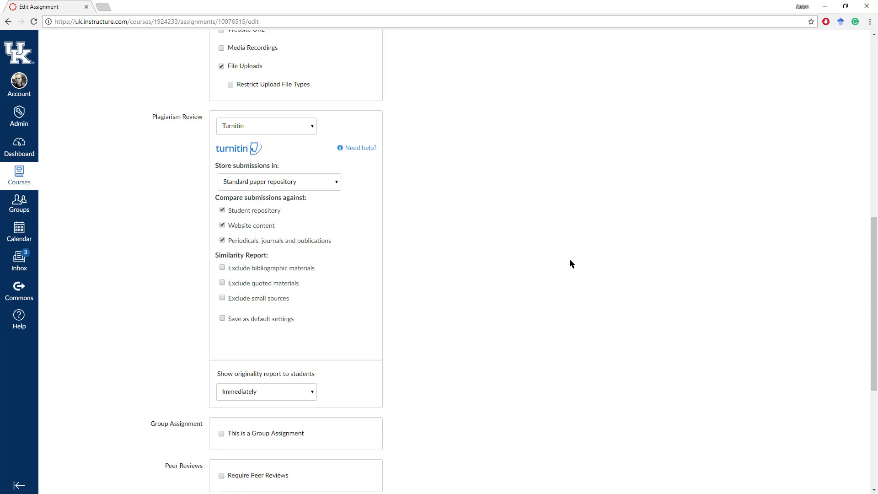
{"action": "left_click_drag", "start_coordinate": [876, 236], "coordinate": [877, 332]}
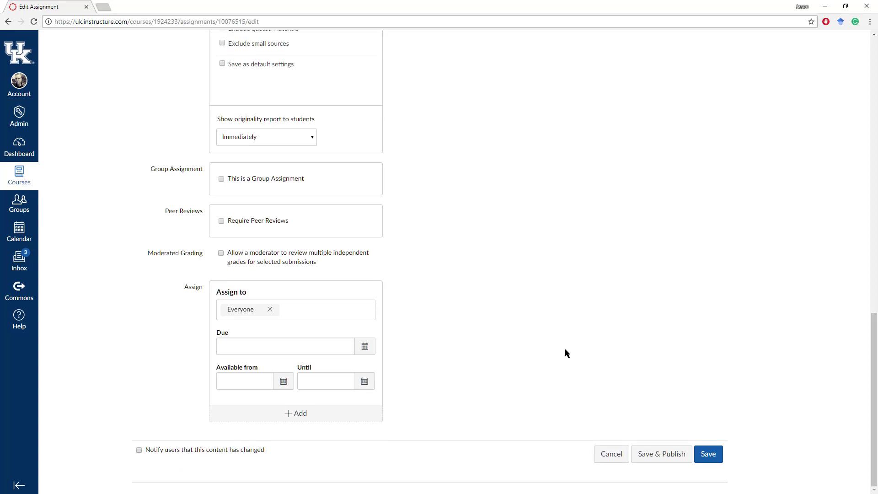
- Save and publish New Turnitin Test, then return to the course Modules page
{"action": "left_click", "coordinate": [714, 458]}
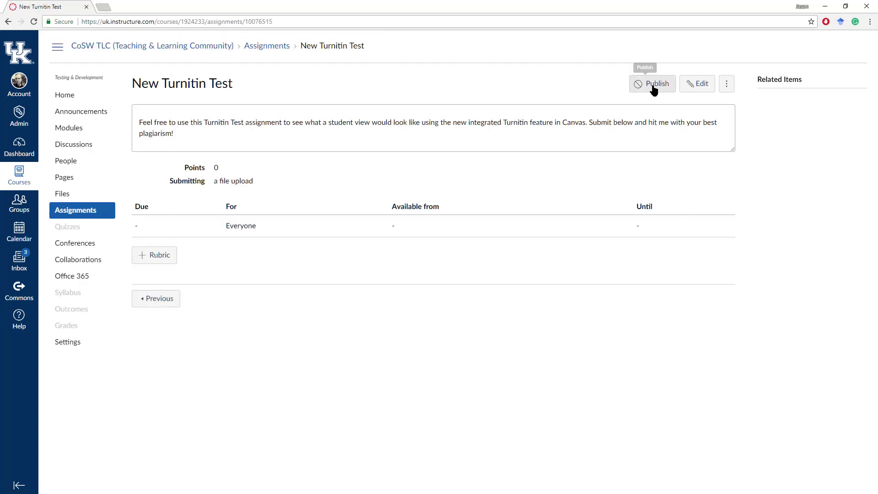
{"action": "left_click", "coordinate": [654, 87]}
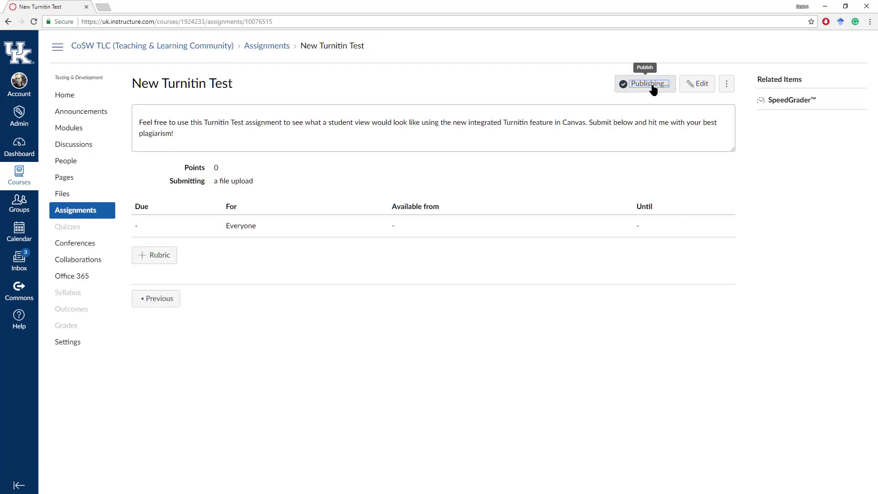
{"action": "left_click", "coordinate": [73, 129]}
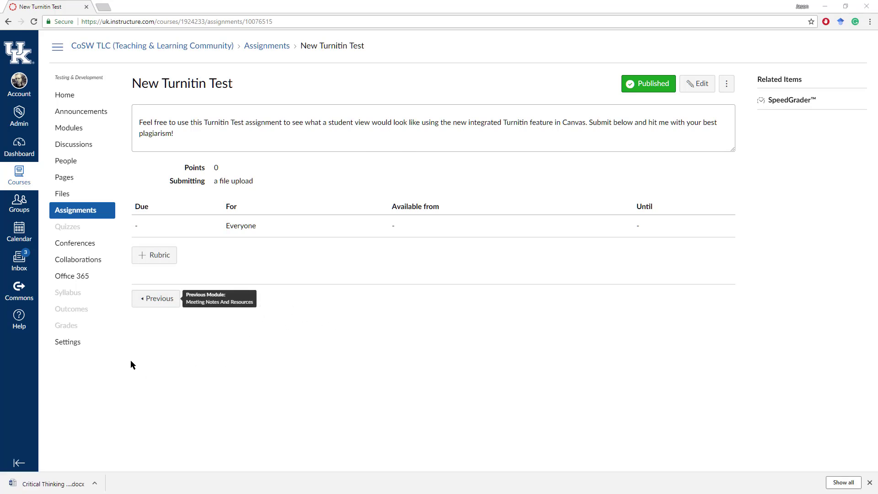
- Enter Student View from course Settings and start a submission for New Turnitin Test
{"action": "left_click", "coordinate": [75, 346]}
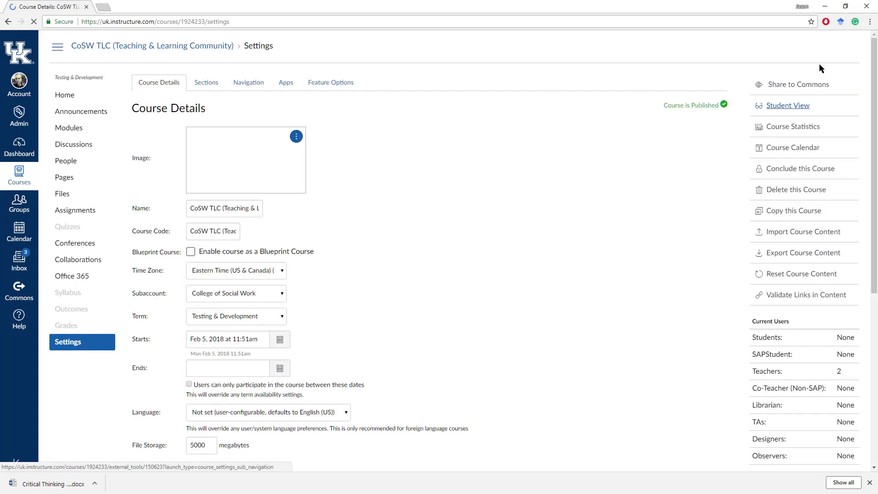
{"action": "left_click", "coordinate": [795, 106]}
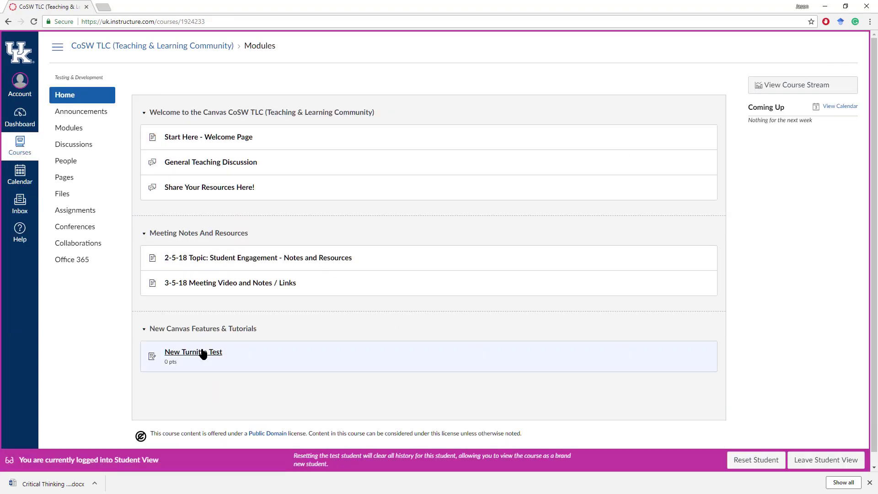
{"action": "left_click", "coordinate": [202, 353]}
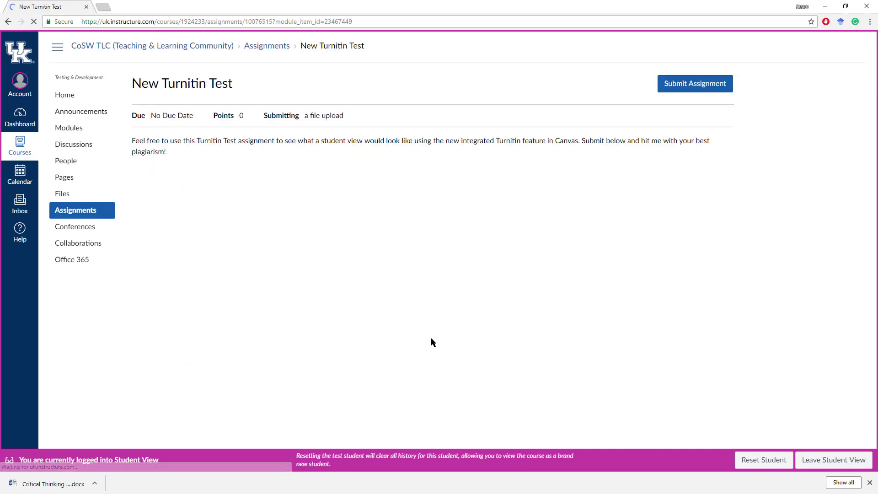
{"action": "left_click", "coordinate": [708, 86]}
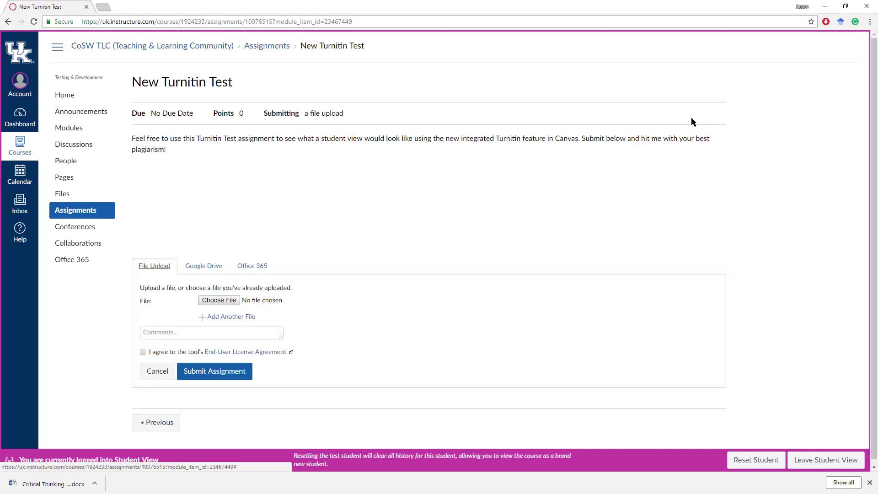
- Attach 'Critical Thinking and Critical Pedagogy - paper example.docx' from Dropbox to the submission
{"action": "left_click", "coordinate": [219, 300]}
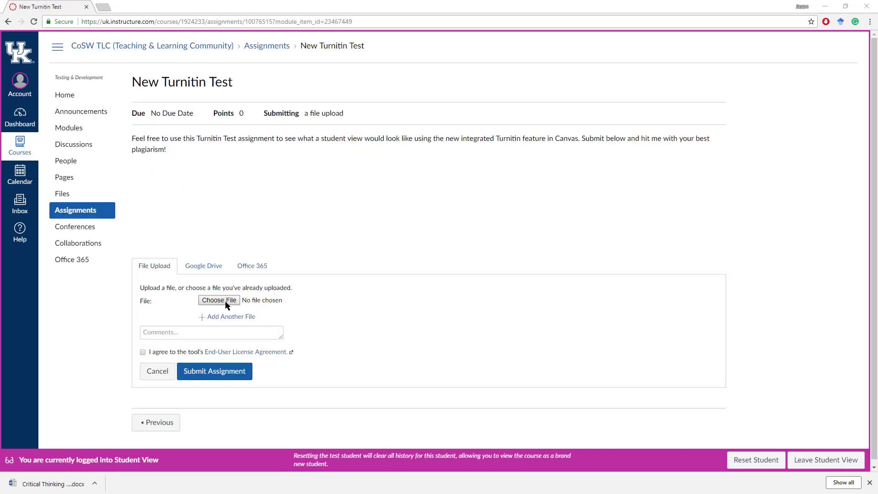
{"action": "left_click", "coordinate": [107, 161]}
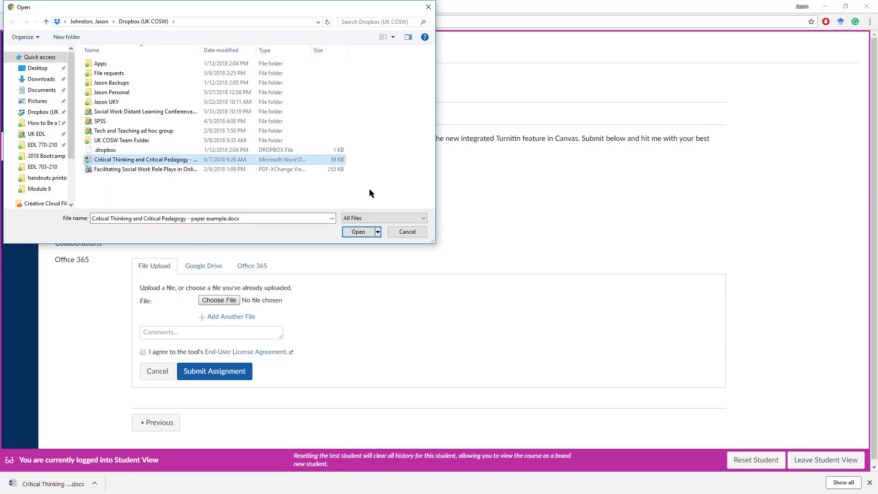
{"action": "left_click", "coordinate": [365, 234]}
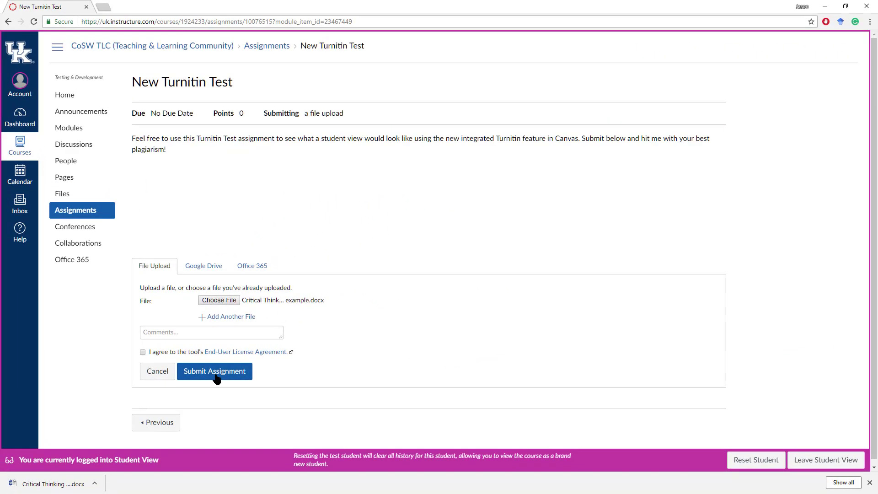
- Dismiss the pledge warning, accept the end-user licence agreement, and submit the attached paper
{"action": "left_click", "coordinate": [217, 373]}
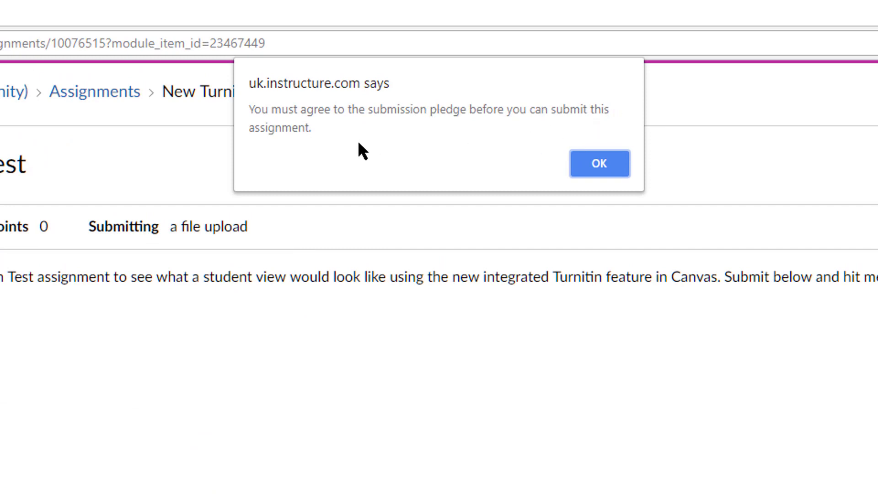
{"action": "left_click", "coordinate": [608, 163]}
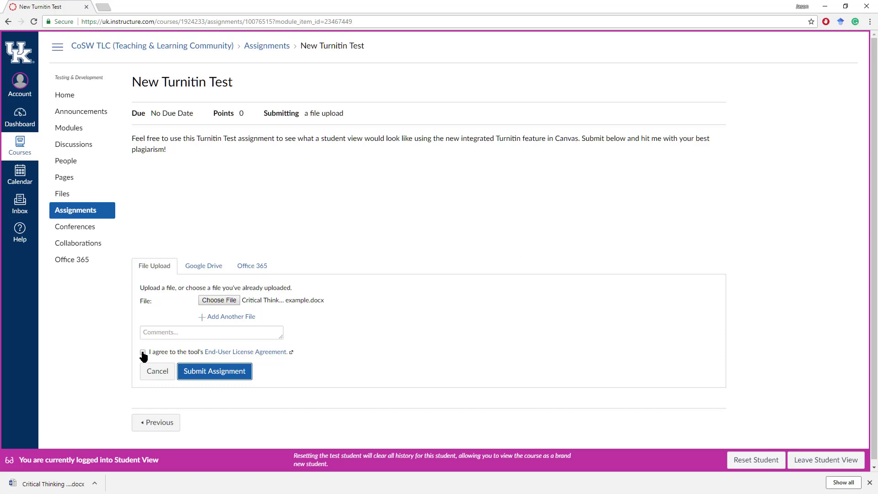
{"action": "left_click", "coordinate": [143, 353]}
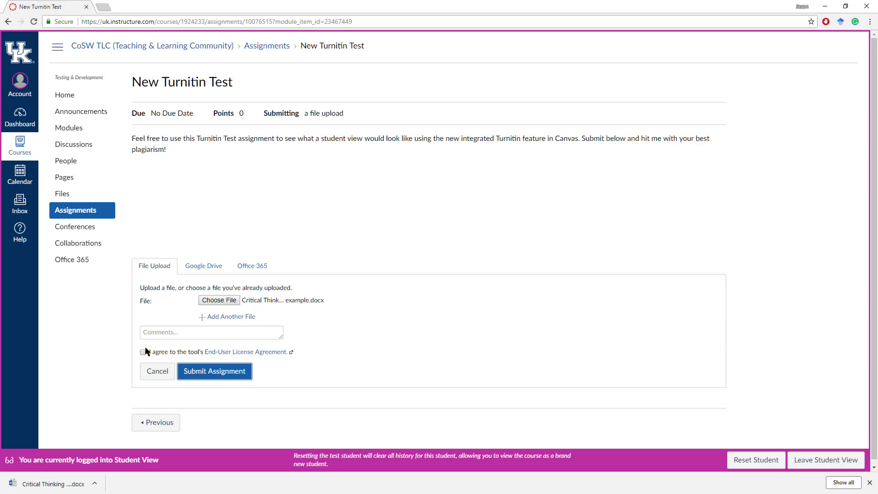
{"action": "left_click", "coordinate": [238, 375]}
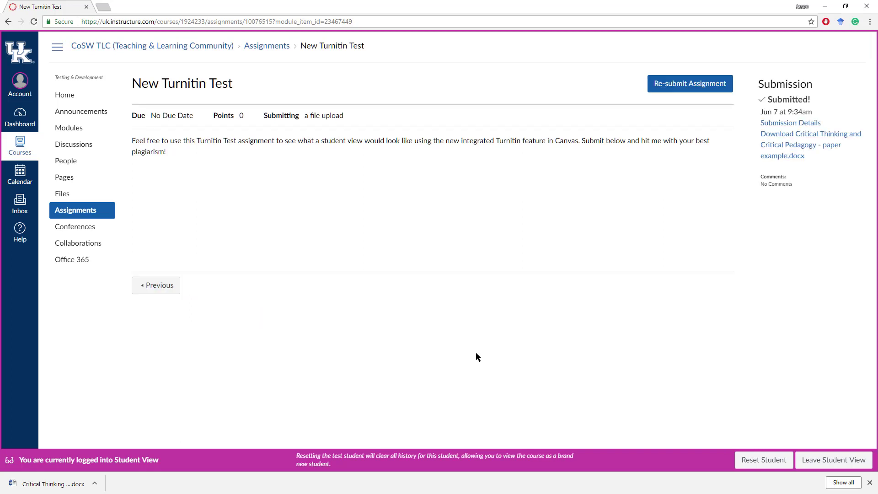
- Open Submission Details and wait for the Turnitin similarity score to show 100.0%
{"action": "left_click", "coordinate": [791, 123]}
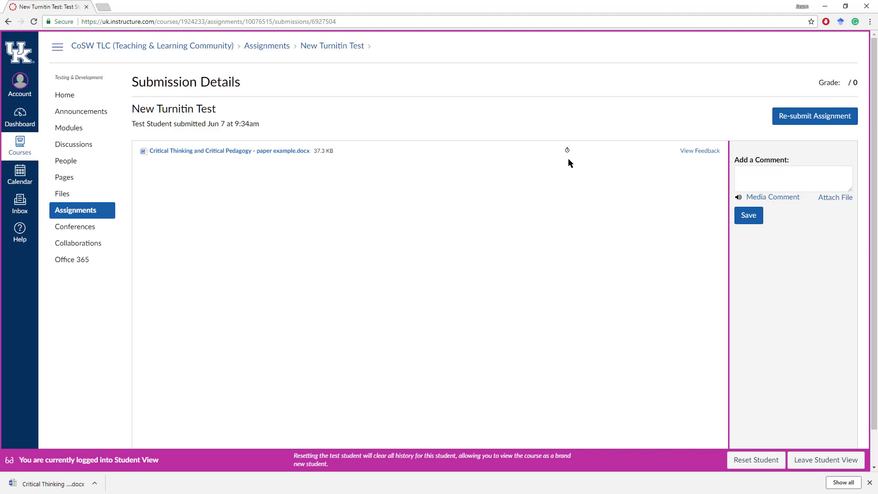
{"action": "mouse_move", "coordinate": [568, 155]}
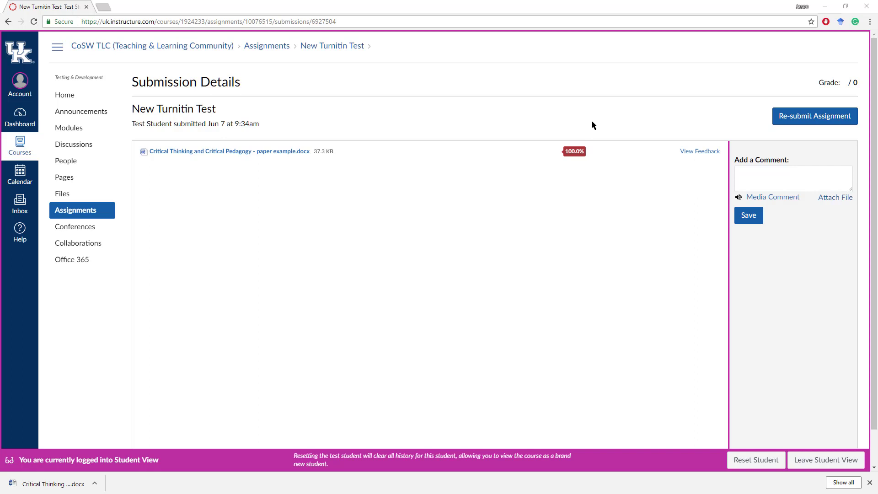
- Open the 100.0% report, close the Turnitin error tab, and leave Student View
{"action": "left_click", "coordinate": [577, 153]}
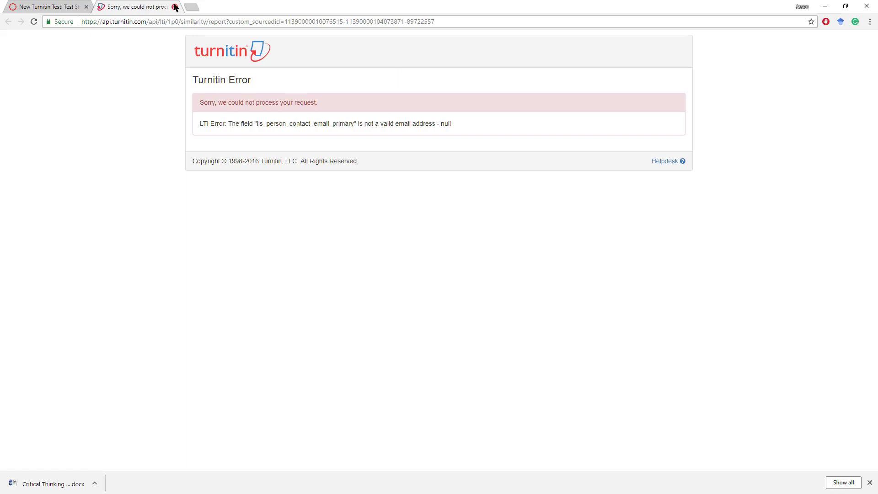
{"action": "left_click", "coordinate": [174, 7]}
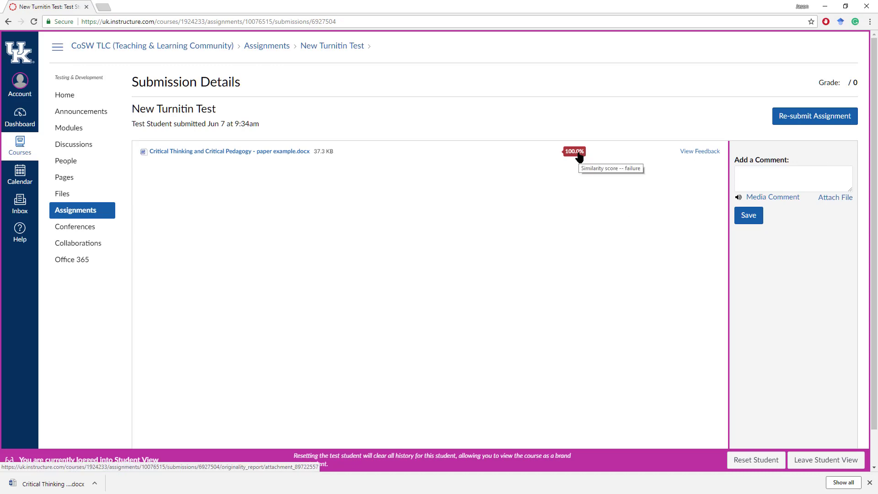
{"action": "left_click", "coordinate": [837, 460]}
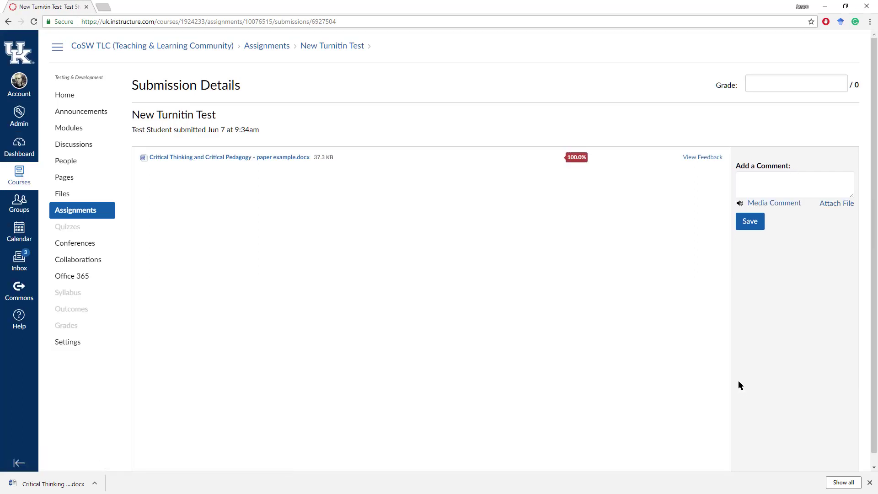
- Open New Turnitin Test in SpeedGrader and view the 100% similarity report in Feedback Studio
{"action": "left_click", "coordinate": [201, 365]}
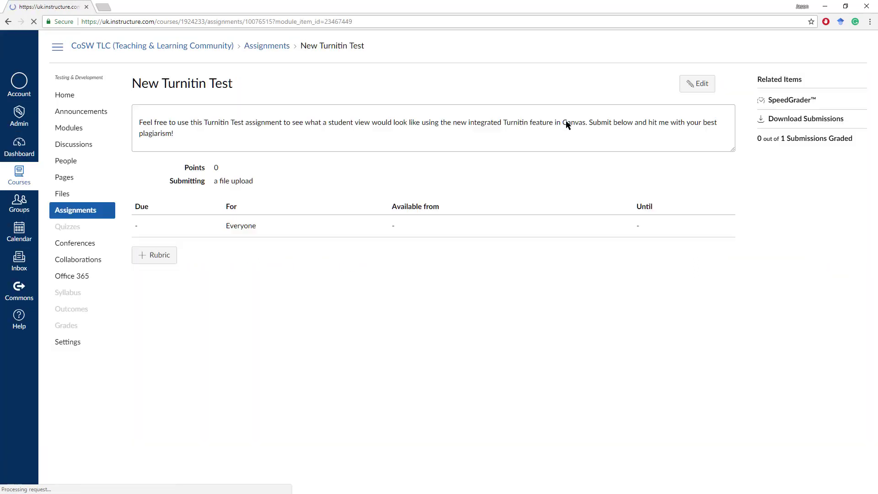
{"action": "left_click", "coordinate": [789, 101]}
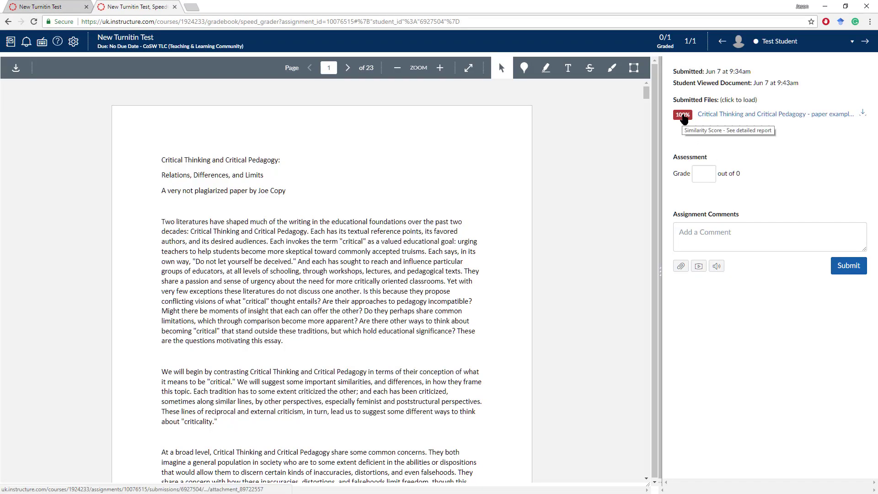
{"action": "left_click", "coordinate": [683, 116]}
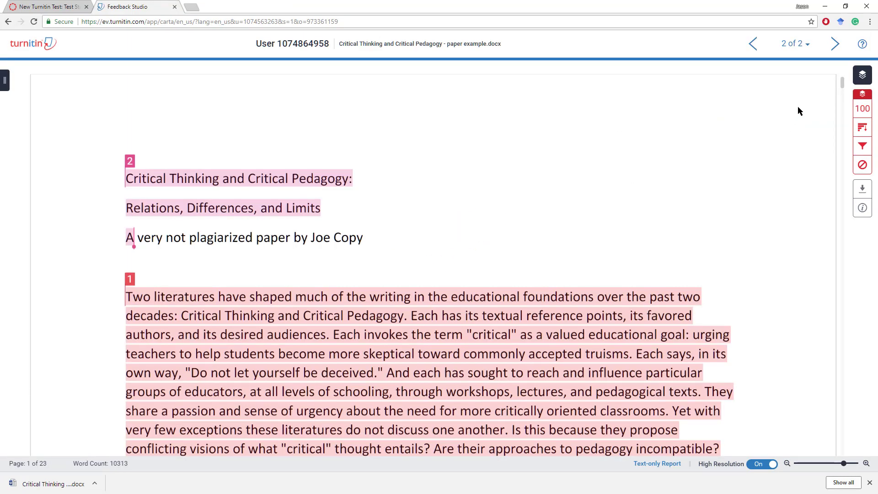
- Review the 100% match overview and full source list, then show the report's Filters and Settings
{"action": "mouse_move", "coordinate": [840, 84]}
{"action": "left_mouse_down"}
{"action": "mouse_move", "coordinate": [844, 351]}
{"action": "mouse_move", "coordinate": [843, 84]}
{"action": "left_mouse_up"}
{"action": "left_click", "coordinate": [863, 128]}
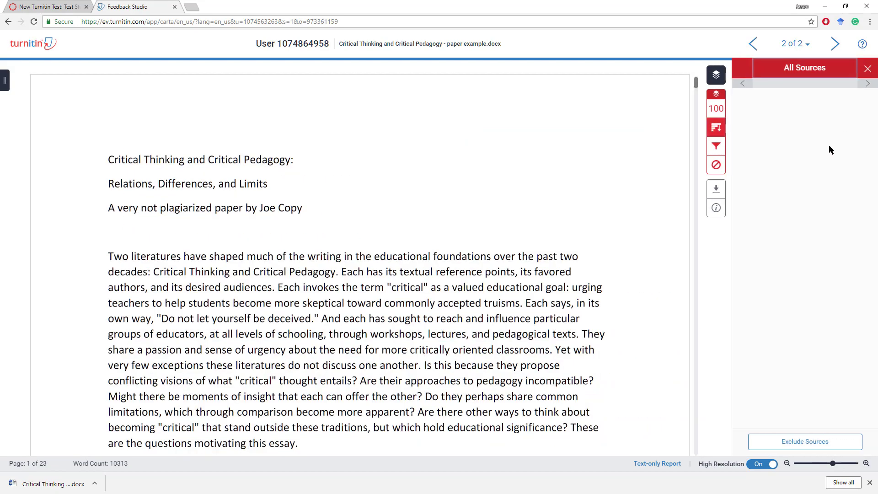
{"action": "left_click", "coordinate": [717, 110]}
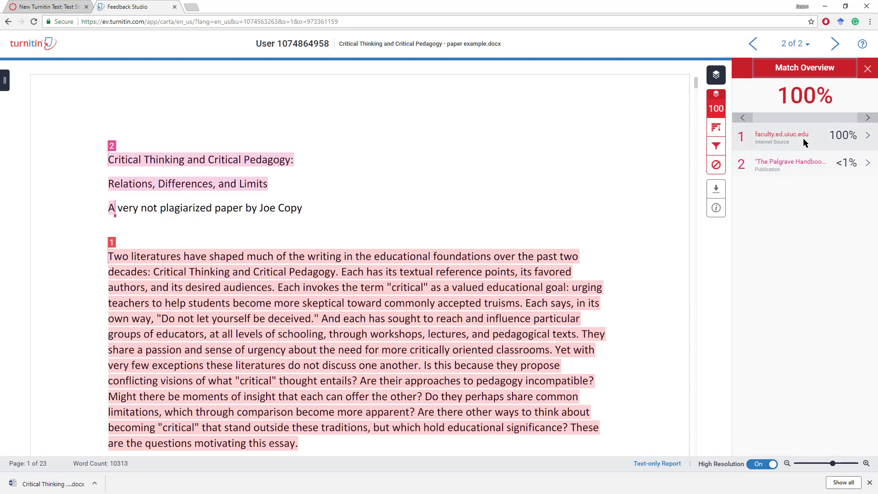
{"action": "left_click", "coordinate": [716, 132]}
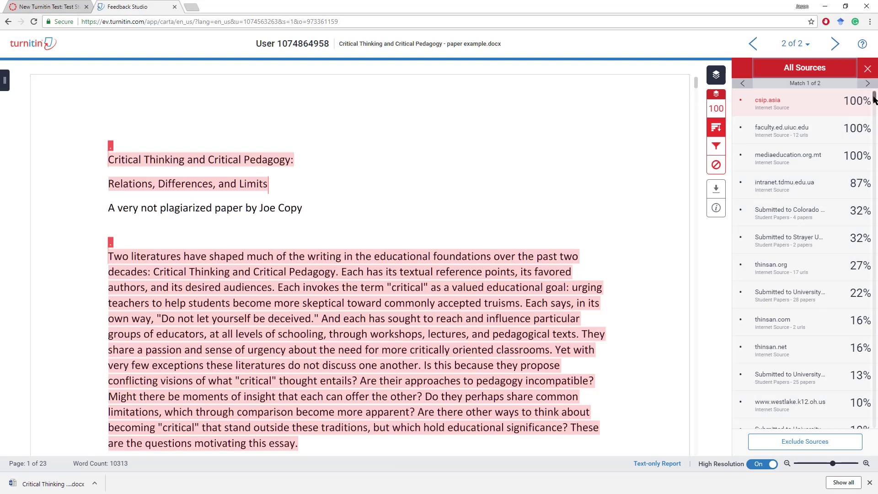
{"action": "mouse_move", "coordinate": [875, 98]}
{"action": "left_mouse_down"}
{"action": "mouse_move", "coordinate": [875, 133]}
{"action": "mouse_move", "coordinate": [875, 92]}
{"action": "left_mouse_up"}
{"action": "left_click", "coordinate": [718, 146]}
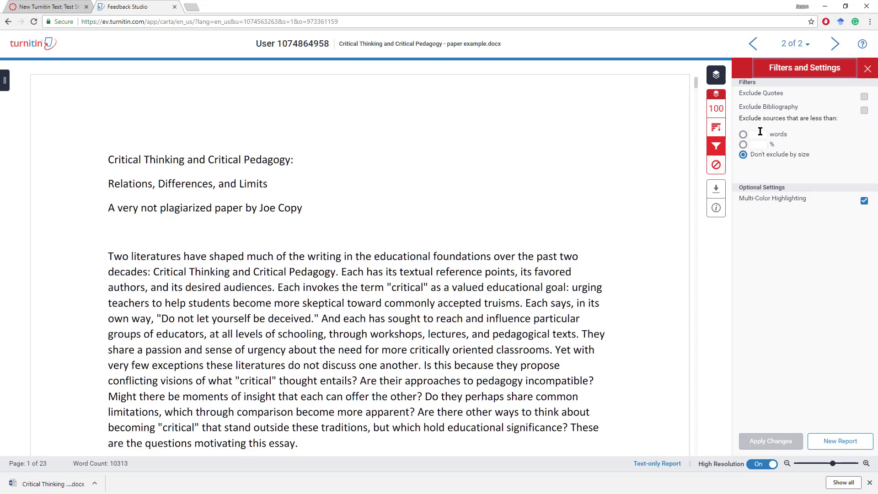
- Exclude the bibliography, return to All Sources, and view the 100% csip.asia source details
{"action": "left_click", "coordinate": [864, 111]}
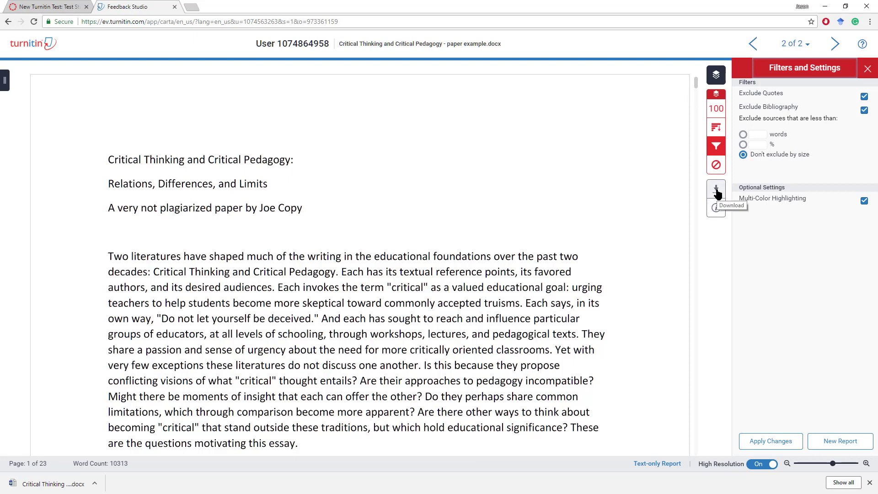
{"action": "left_click", "coordinate": [719, 112]}
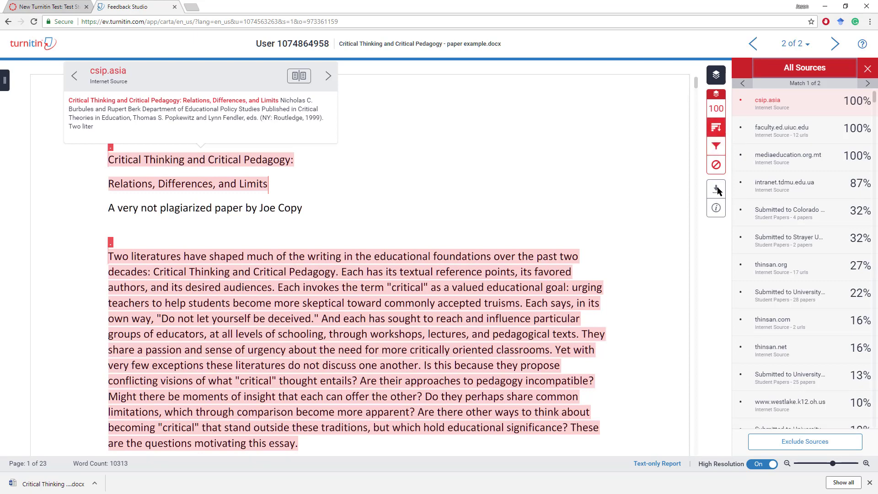
{"action": "left_click", "coordinate": [110, 148]}
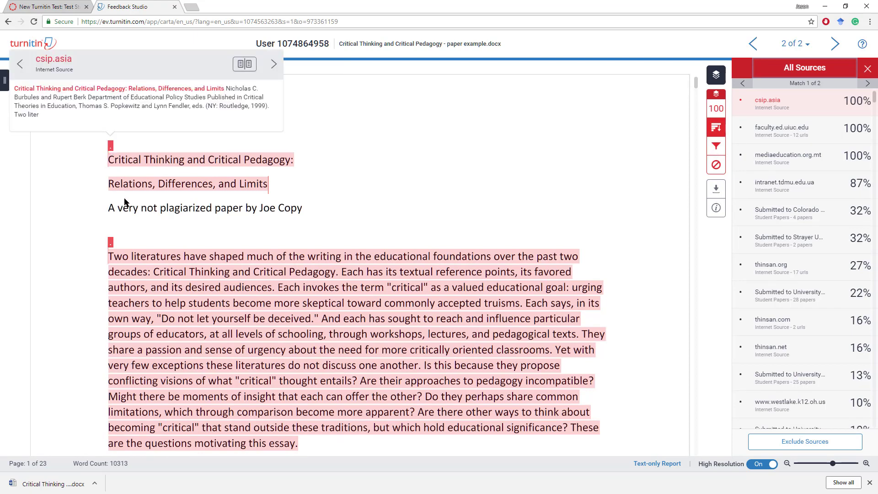
{"action": "left_click", "coordinate": [110, 243]}
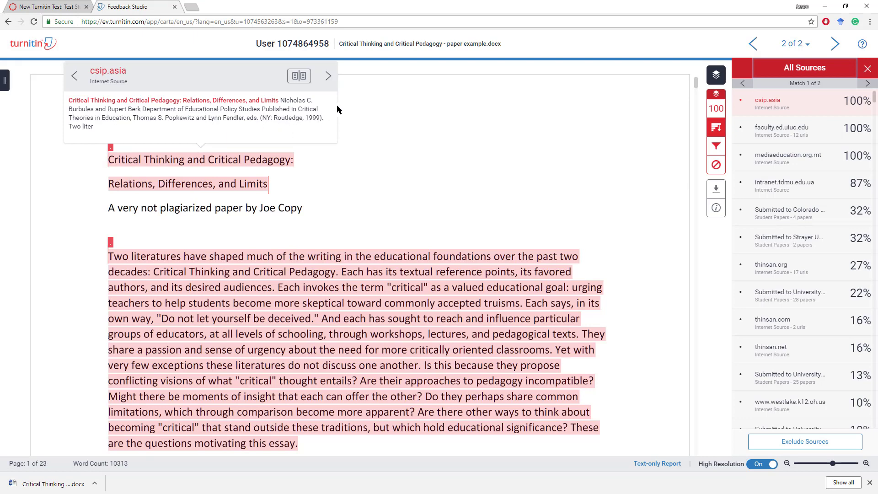
- Reopen the Critical Thinking paper's 100% similarity report from the test student's Gradebook submission details
{"action": "left_click", "coordinate": [175, 7]}
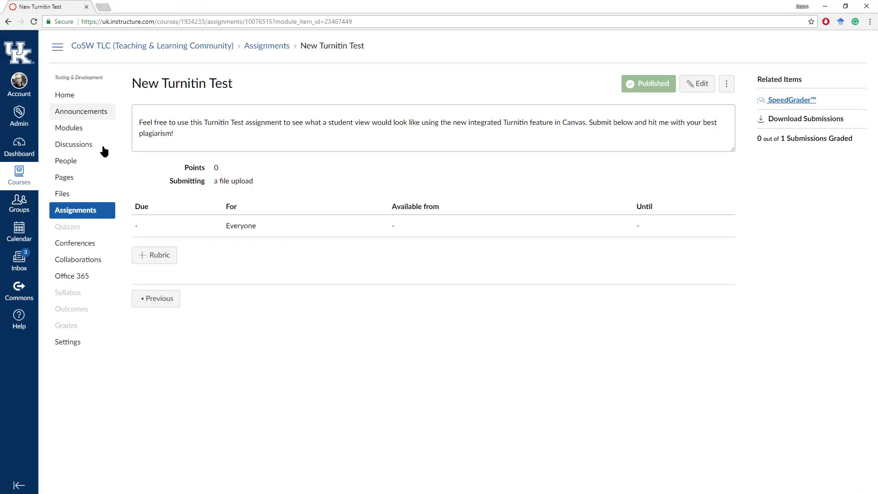
{"action": "left_click", "coordinate": [89, 325]}
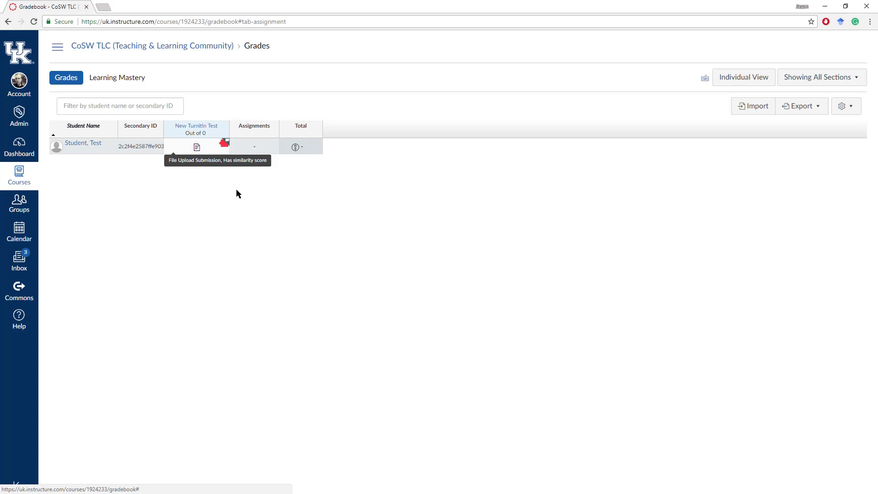
{"action": "left_click", "coordinate": [224, 146]}
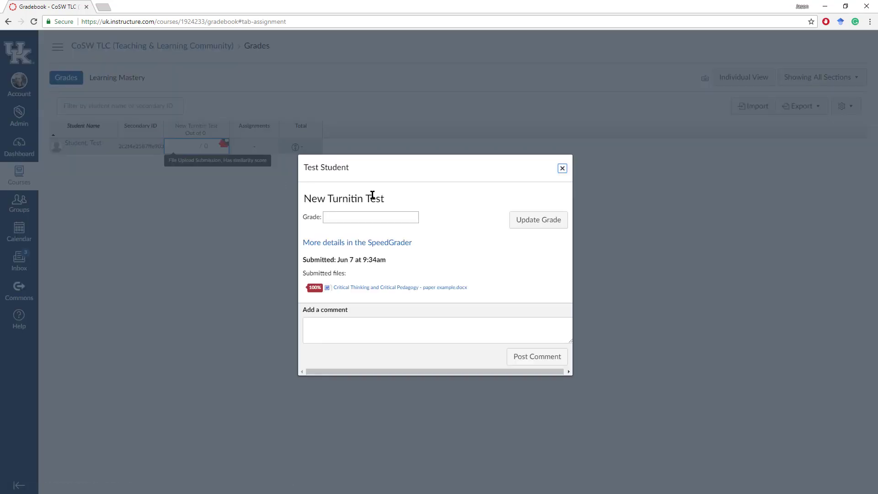
{"action": "left_click", "coordinate": [316, 288]}
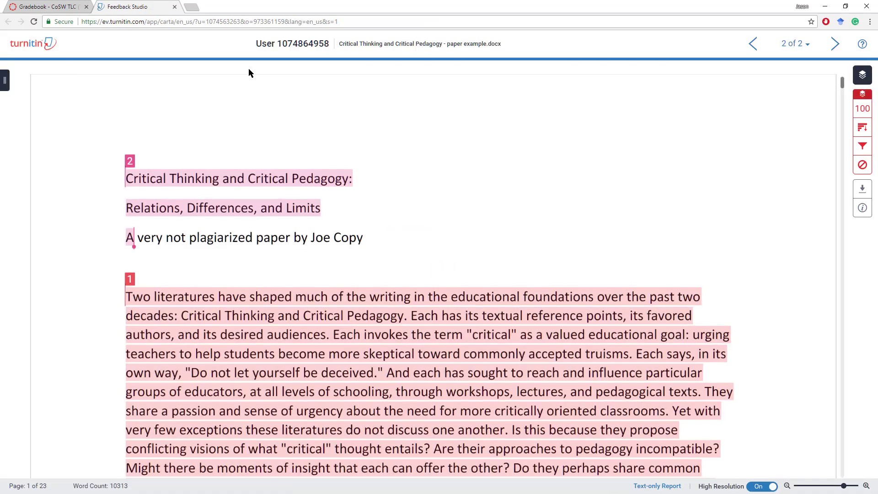
- Close the Feedback Studio report to return to Submission Details showing 100.0% similarity
{"action": "left_click", "coordinate": [177, 7]}
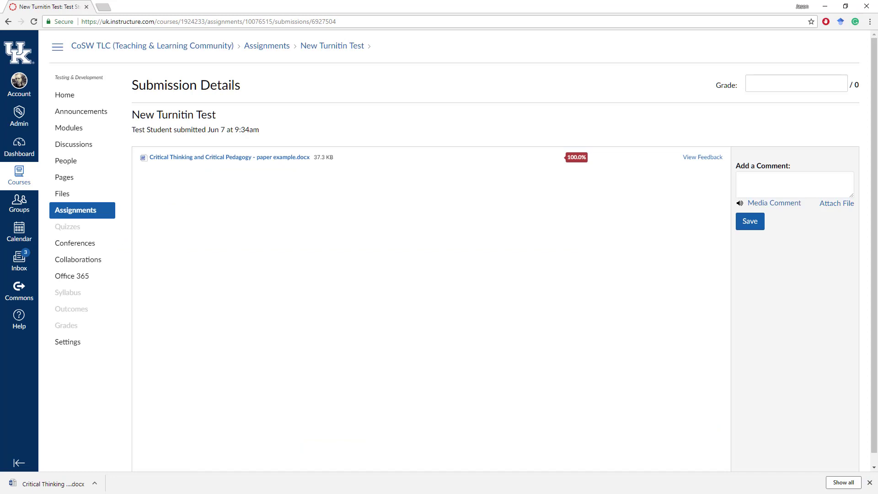